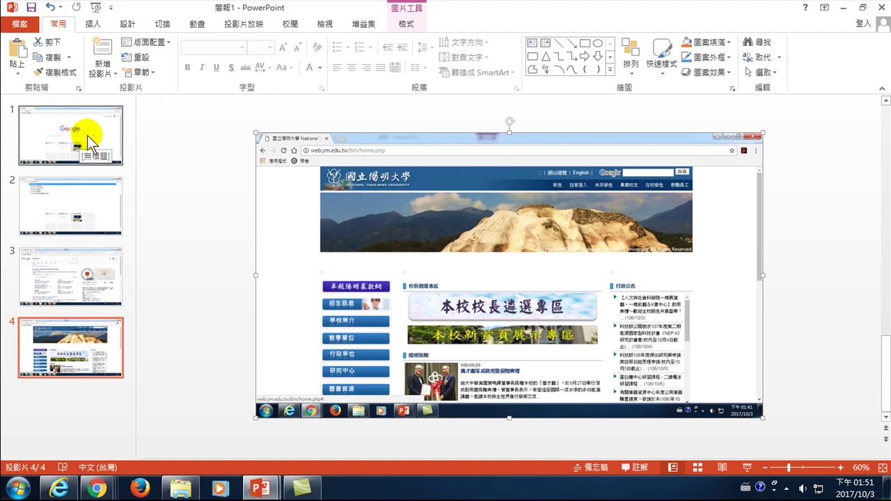
Review the four screenshot slides, ending on slide 4.
{"action": "left_click", "coordinate": [63, 132]}
{"action": "left_click", "coordinate": [60, 186]}
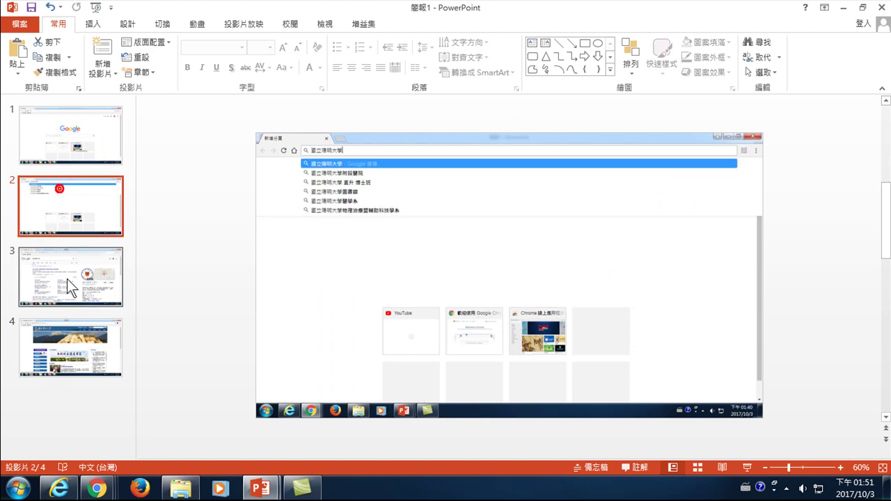
{"action": "left_click", "coordinate": [67, 275]}
{"action": "left_click", "coordinate": [66, 321]}
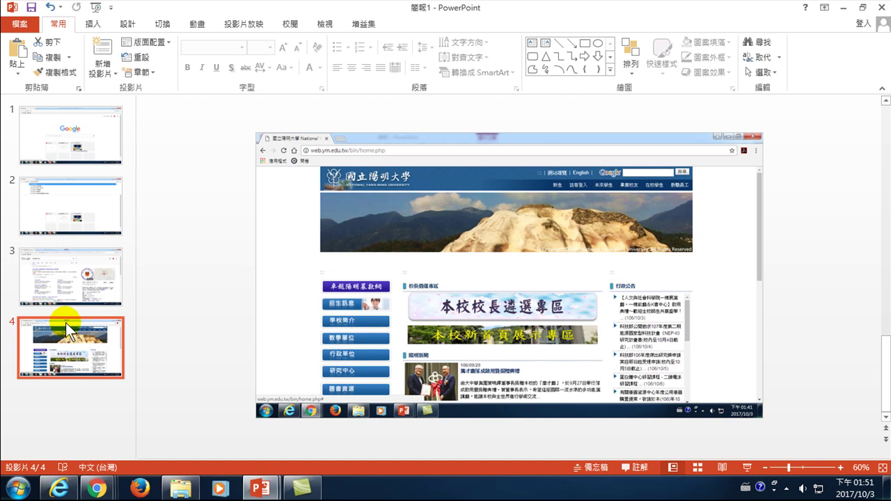
Start Save As and choose the D:\0Youtube+Line folder as the save location.
{"action": "left_click", "coordinate": [14, 28]}
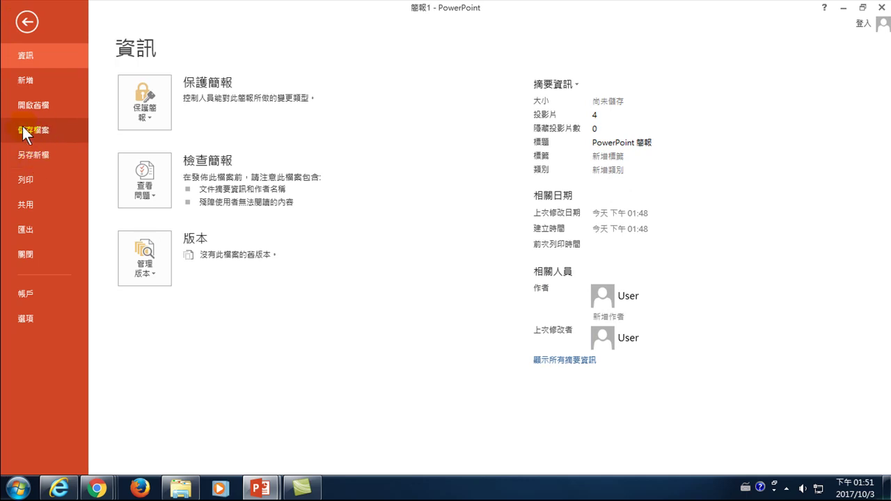
{"action": "left_click", "coordinate": [61, 146]}
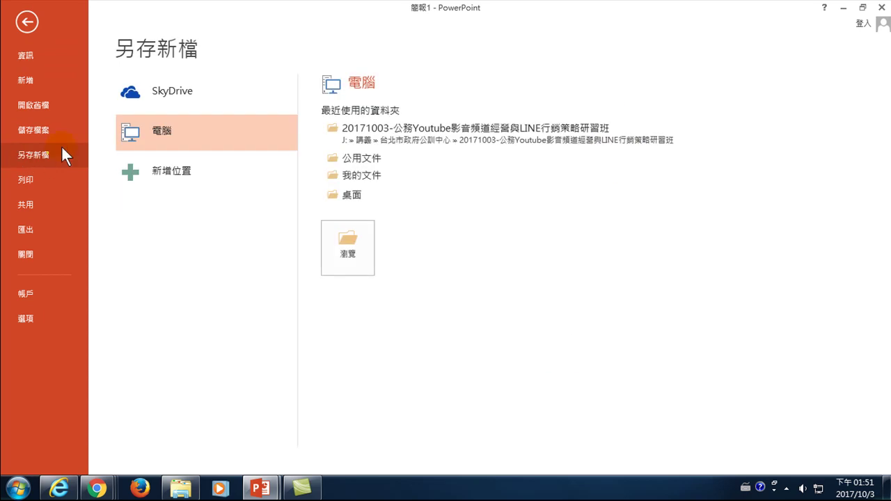
{"action": "left_click", "coordinate": [364, 249]}
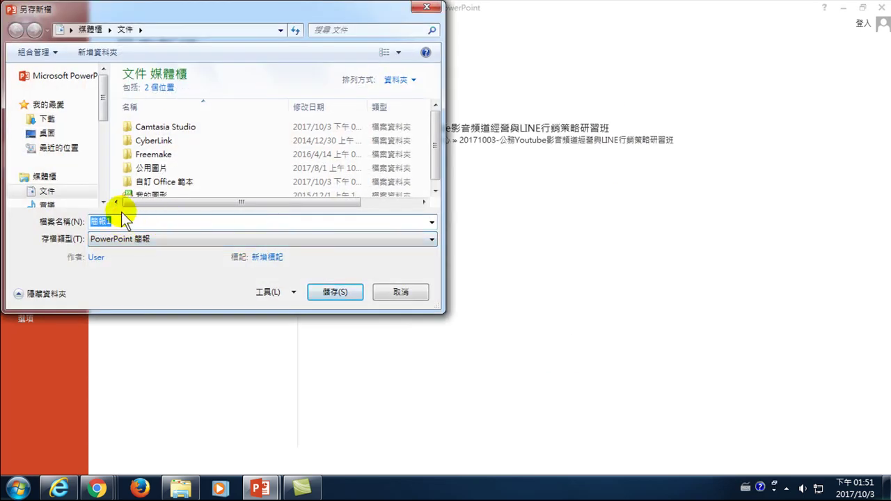
{"action": "left_click_drag", "start_coordinate": [103, 101], "coordinate": [102, 160]}
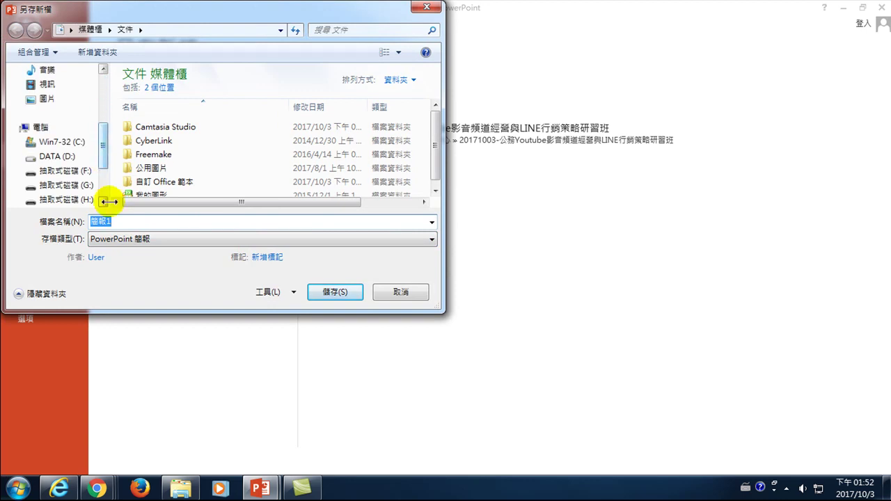
{"action": "scroll", "coordinate": [106, 155], "scroll_direction": "down", "scroll_amount": 1}
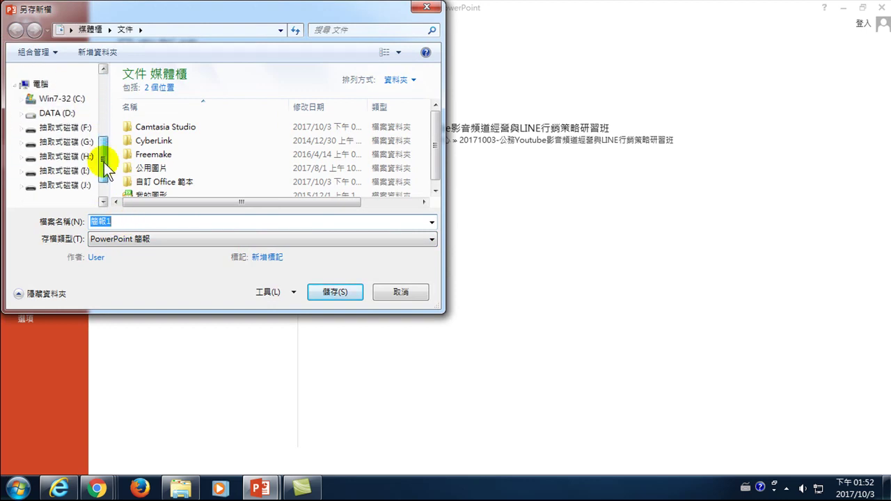
{"action": "left_click", "coordinate": [60, 113]}
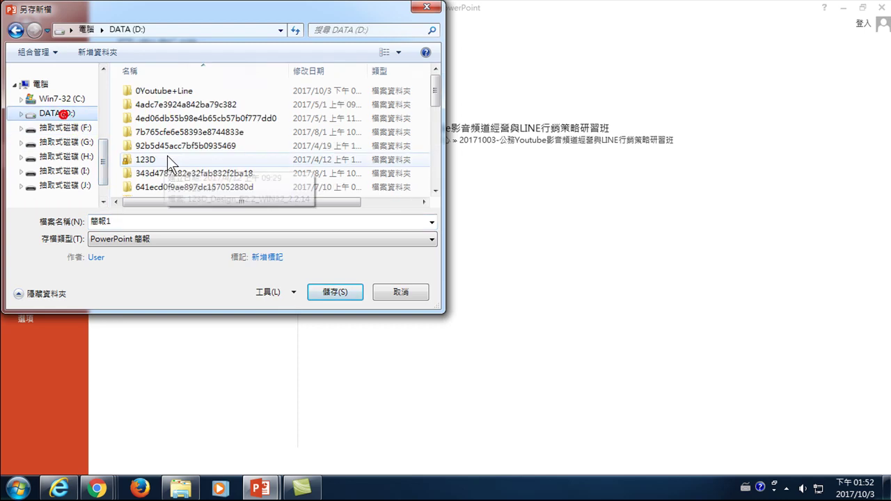
{"action": "double_click", "coordinate": [150, 90]}
Enter the file name 如何找到國立陽明大學網站 using Chinese input.
{"action": "left_click", "coordinate": [171, 222]}
{"action": "key", "text": "ctrl+space"}
{"action": "type", "text": "國立"}
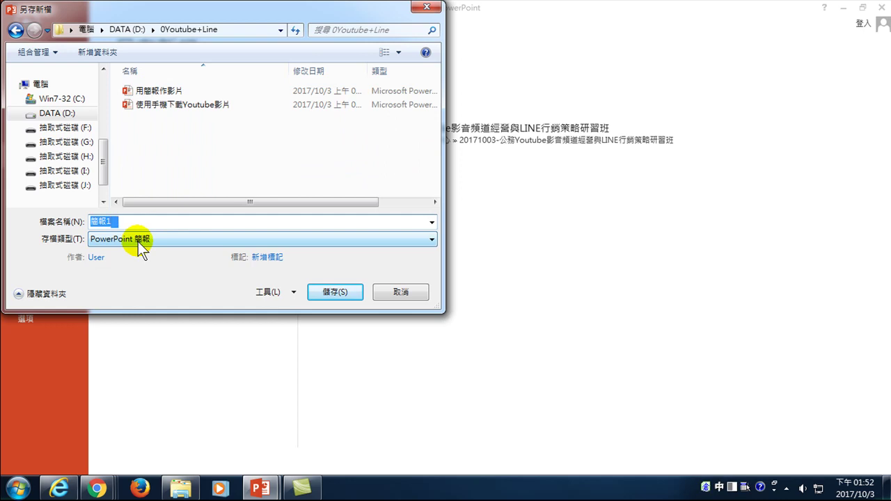
{"action": "type", "text": "陽明大學人口"}
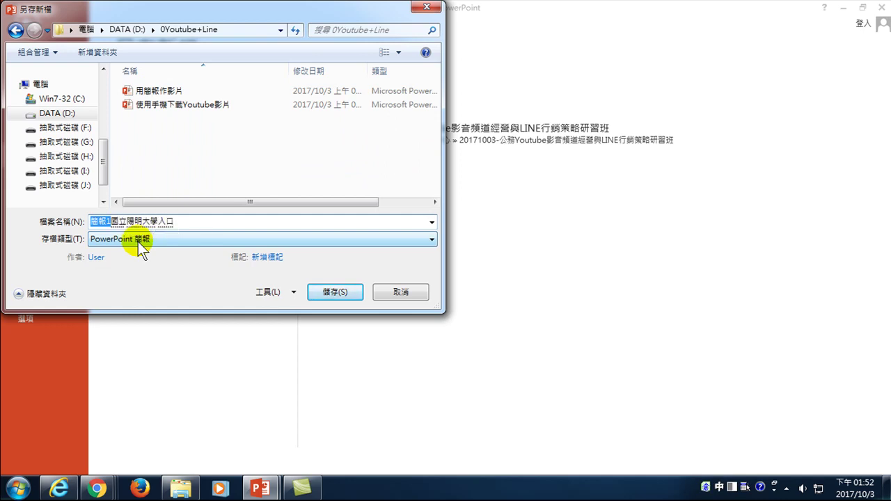
{"action": "type", "text": "網站"}
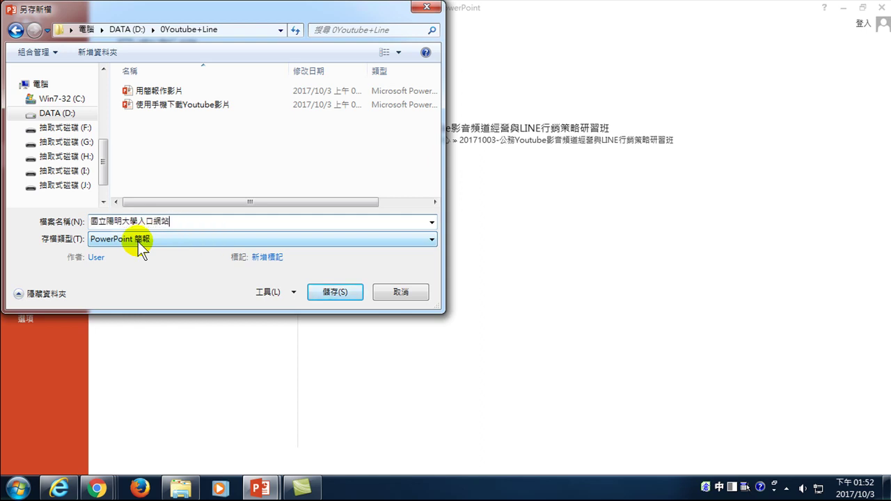
{"action": "key", "text": "Home"}
{"action": "key", "text": "Delete"}
{"action": "type", "text": "如"}
{"action": "type", "text": "何找到"}
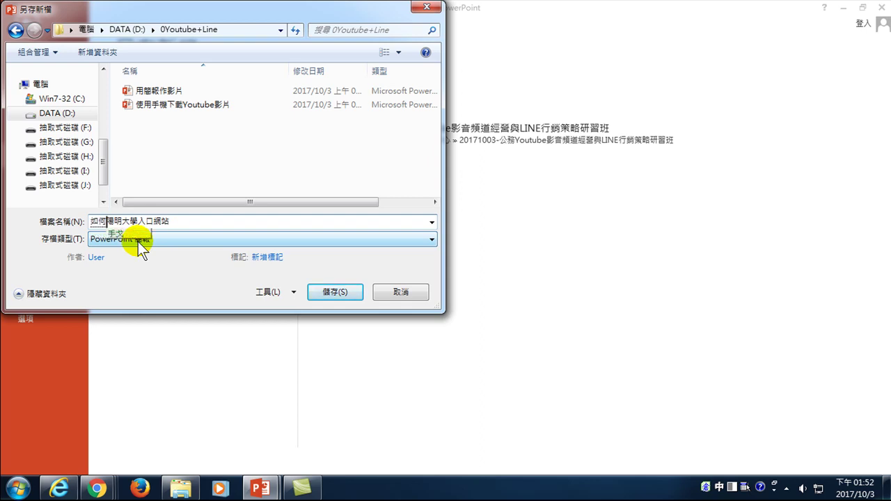
{"action": "key", "text": "Delete"}
{"action": "key", "text": "Delete"}
{"action": "key", "text": "Delete"}
{"action": "type", "text": "國立陽明"}
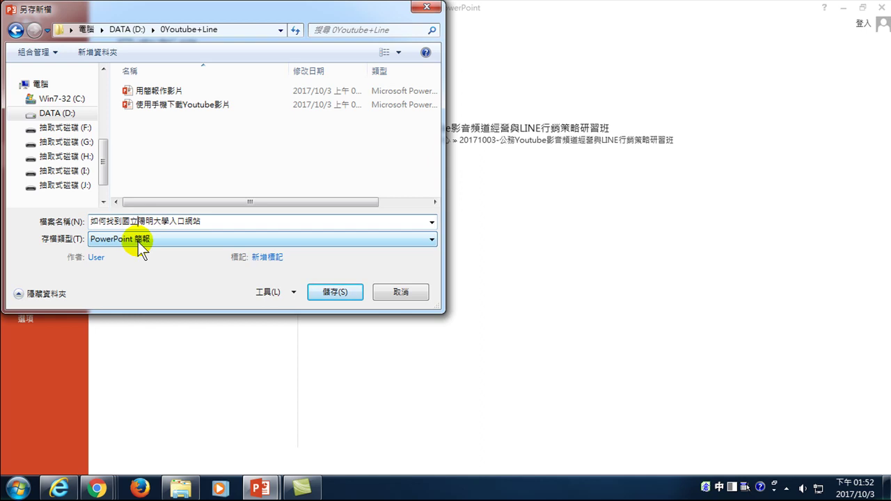
{"action": "key", "text": "Delete"}
{"action": "key", "text": "Delete"}
Save the deck as 如何找到國立陽明大學網站, check the first slides, and go to File > Export.
{"action": "left_click", "coordinate": [335, 292]}
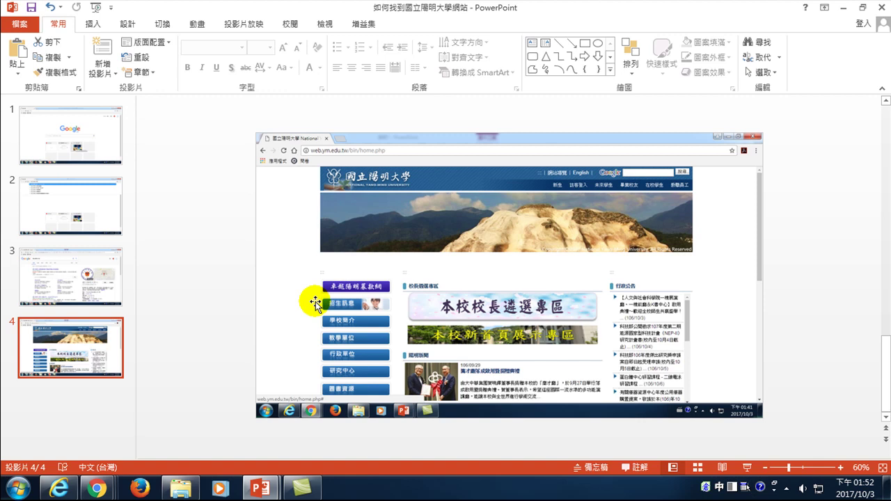
{"action": "left_click", "coordinate": [56, 126]}
{"action": "left_click", "coordinate": [62, 200]}
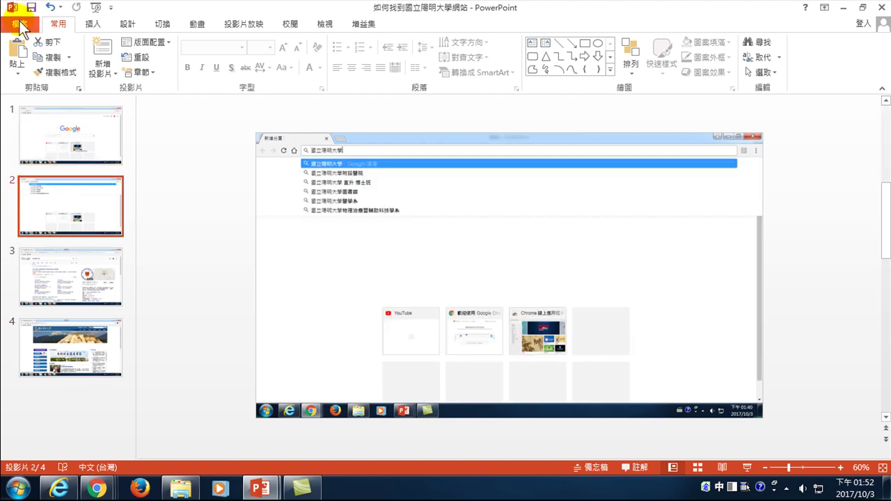
{"action": "left_click", "coordinate": [19, 25]}
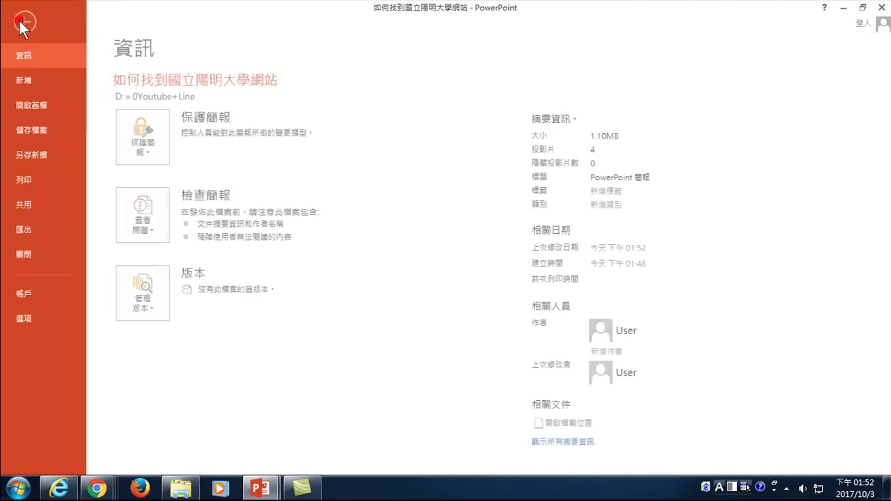
{"action": "left_click", "coordinate": [39, 231]}
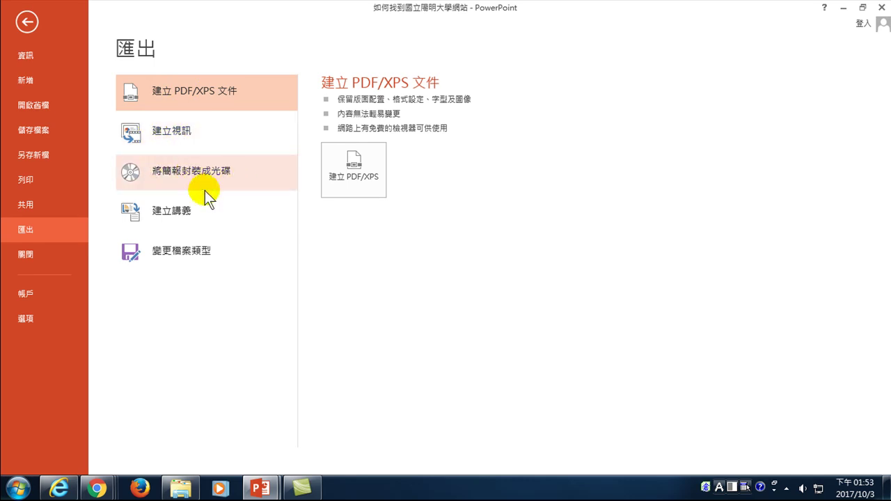
Under Change File Type, pick JPEG File Interchange Format as the export type.
{"action": "left_click", "coordinate": [180, 252]}
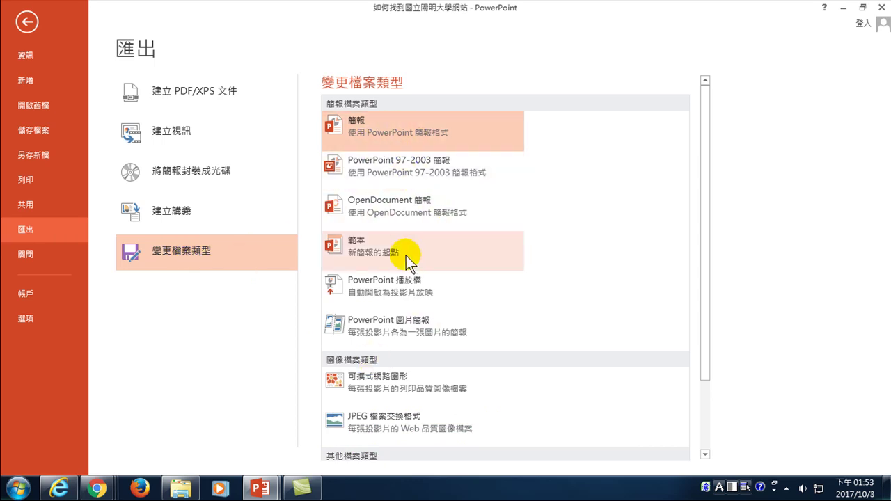
{"action": "left_click_drag", "start_coordinate": [705, 199], "coordinate": [704, 267]}
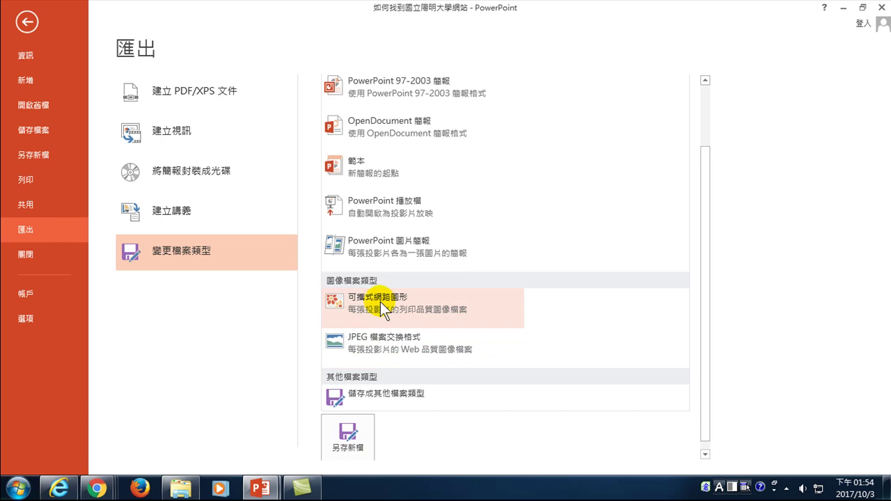
{"action": "left_click", "coordinate": [374, 338]}
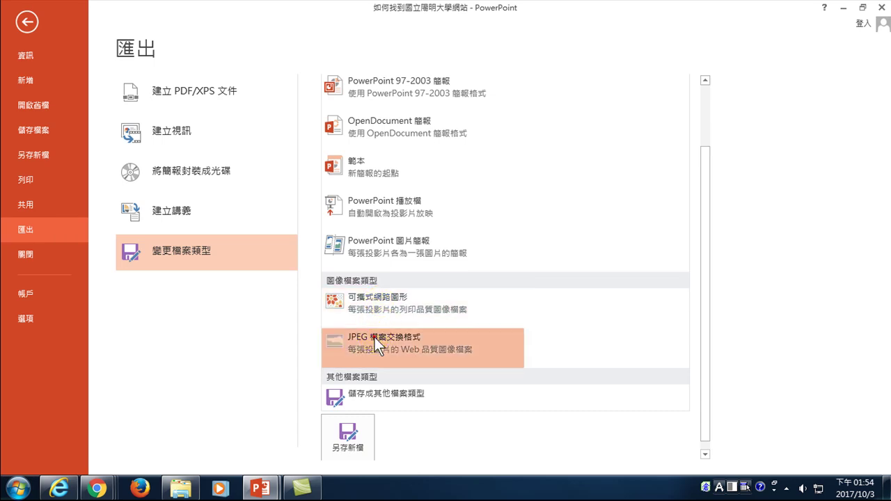
Export all slides as JPEGs into D:\0Youtube+Line and acknowledge the completion message.
{"action": "left_click", "coordinate": [352, 440]}
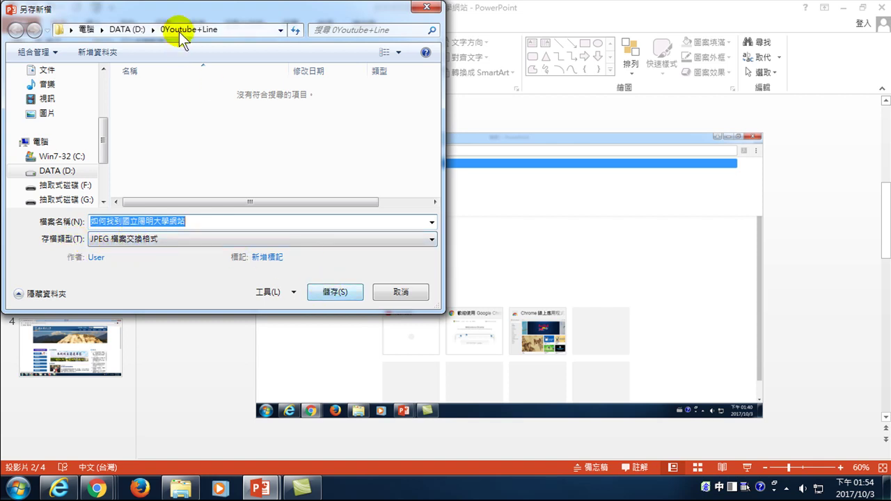
{"action": "left_click", "coordinate": [328, 292]}
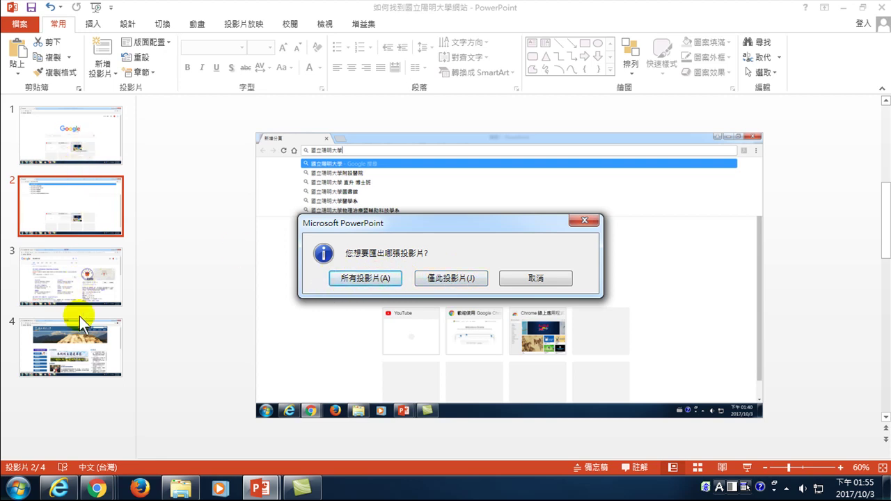
{"action": "left_click", "coordinate": [366, 277]}
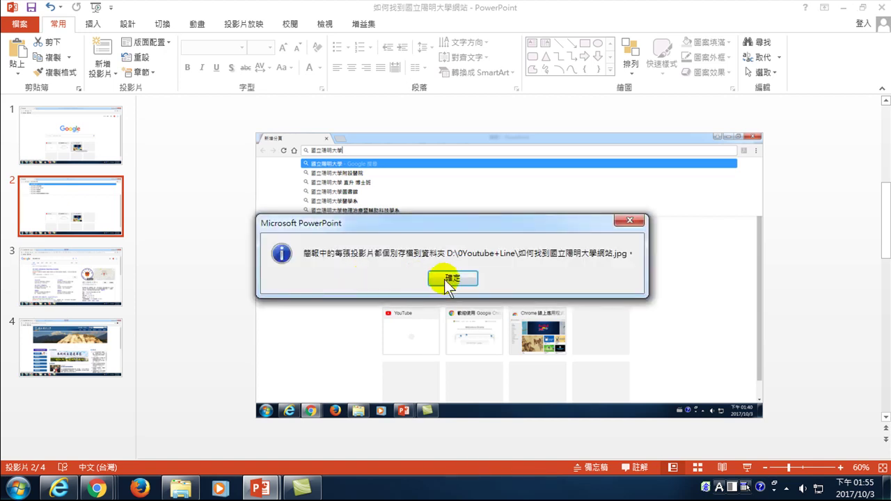
{"action": "left_click", "coordinate": [454, 280]}
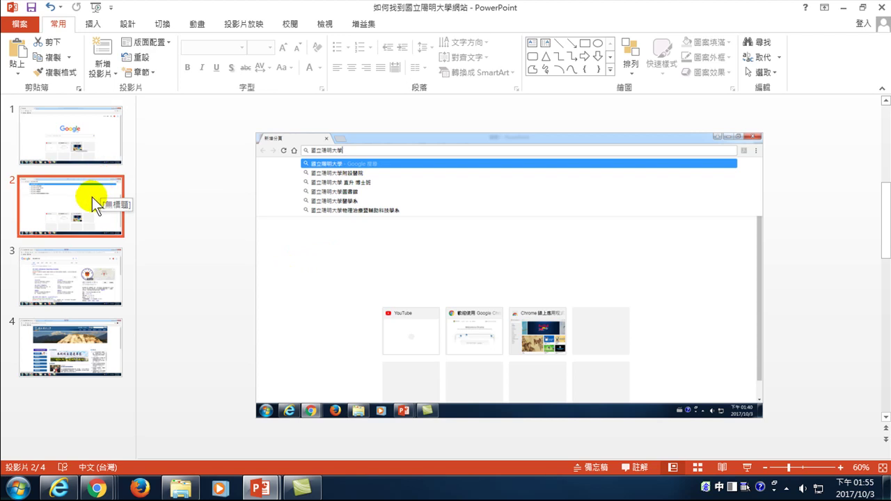
Revisit the Export file-type list, then go back to editing the slides.
{"action": "left_click", "coordinate": [19, 25]}
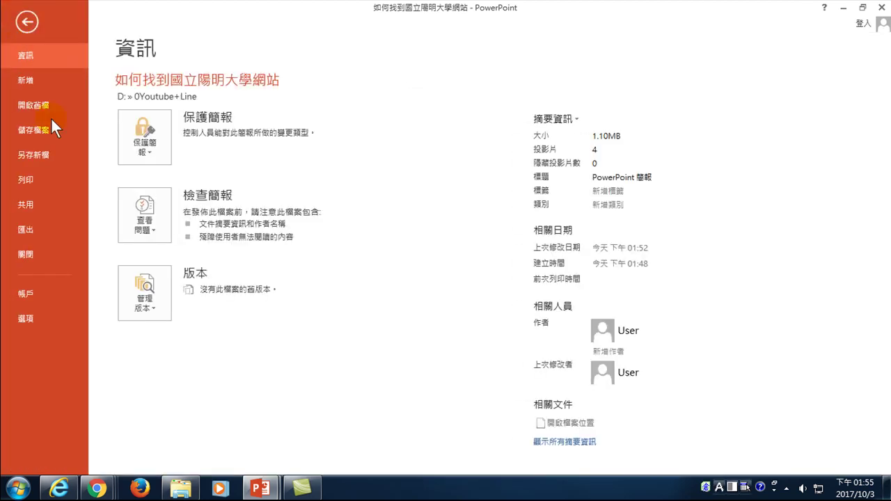
{"action": "left_click", "coordinate": [25, 228]}
{"action": "left_click", "coordinate": [179, 254]}
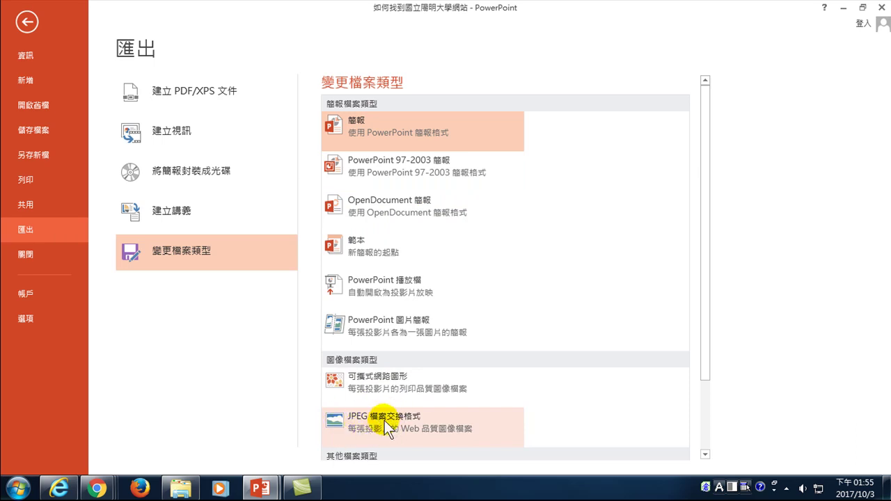
{"action": "left_click", "coordinate": [28, 23]}
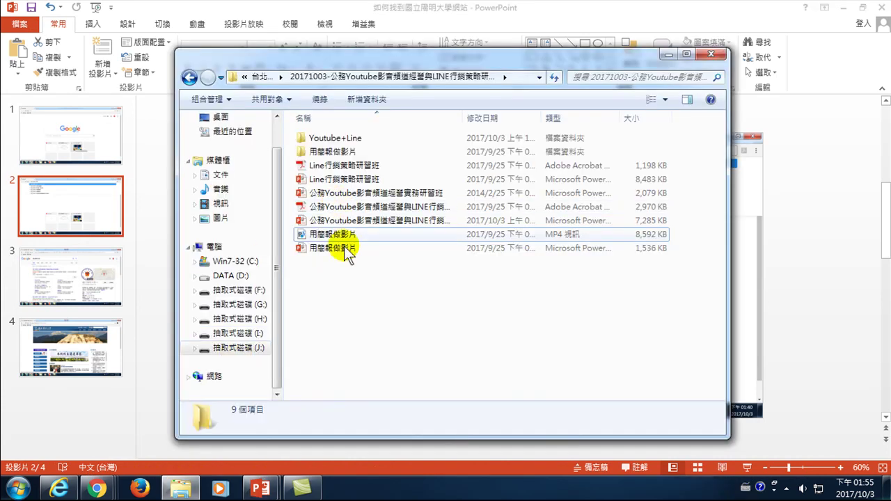
Open D:\0Youtube+Line\如何找到國立陽明大學網站 to see the exported slide images.
{"action": "left_click", "coordinate": [333, 139]}
{"action": "left_click", "coordinate": [231, 276]}
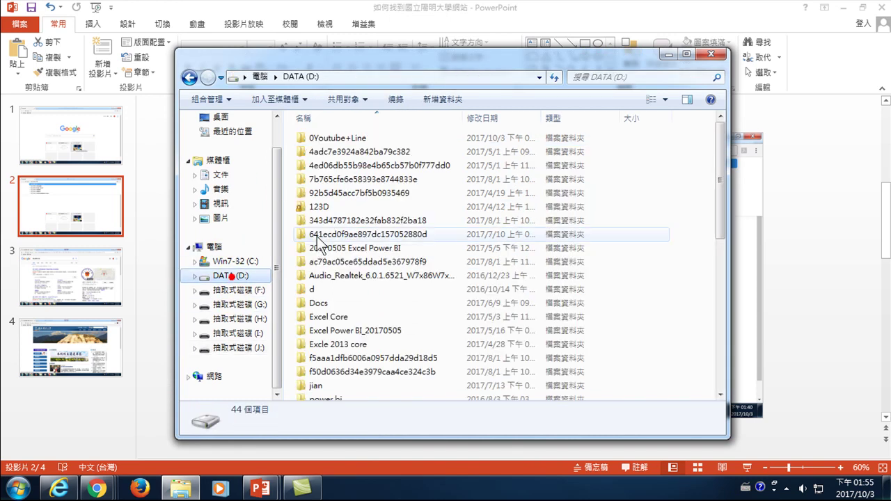
{"action": "double_click", "coordinate": [317, 138]}
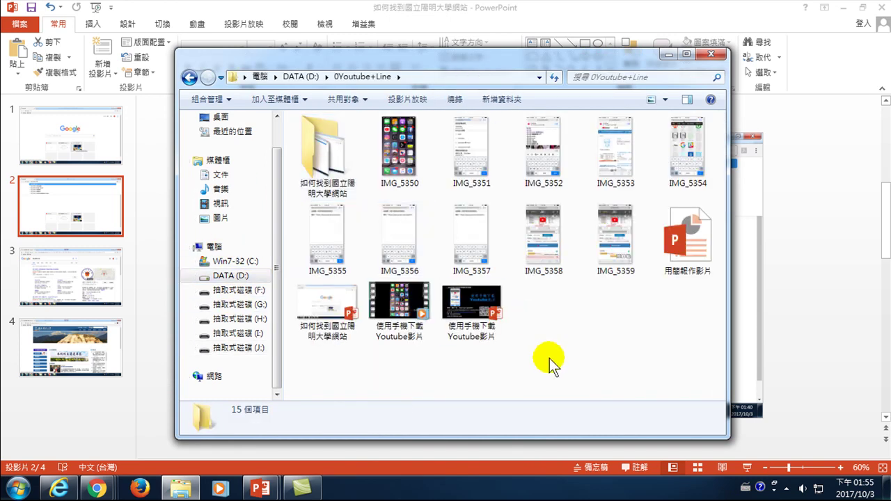
{"action": "double_click", "coordinate": [319, 151]}
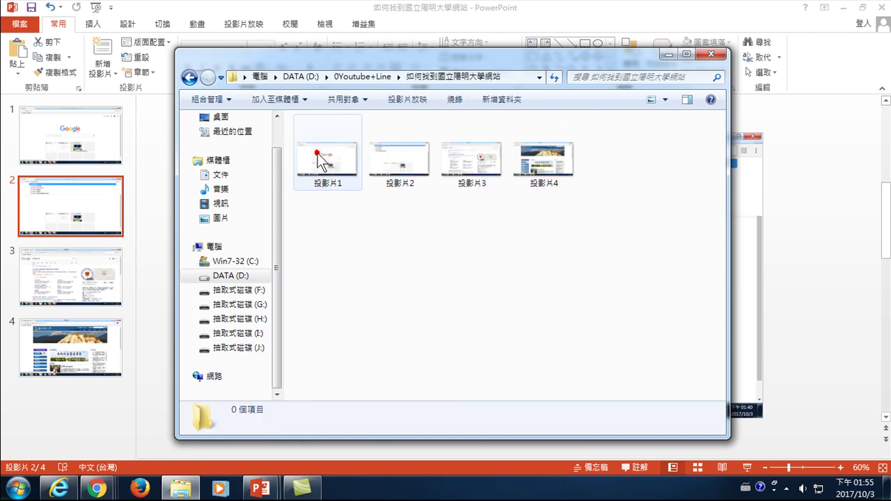
Switch the folder view to Medium Icons to show thumbnails of 投影片1–4.
{"action": "left_click", "coordinate": [652, 101]}
{"action": "left_click", "coordinate": [652, 101]}
{"action": "left_click", "coordinate": [652, 101]}
{"action": "left_click", "coordinate": [652, 101]}
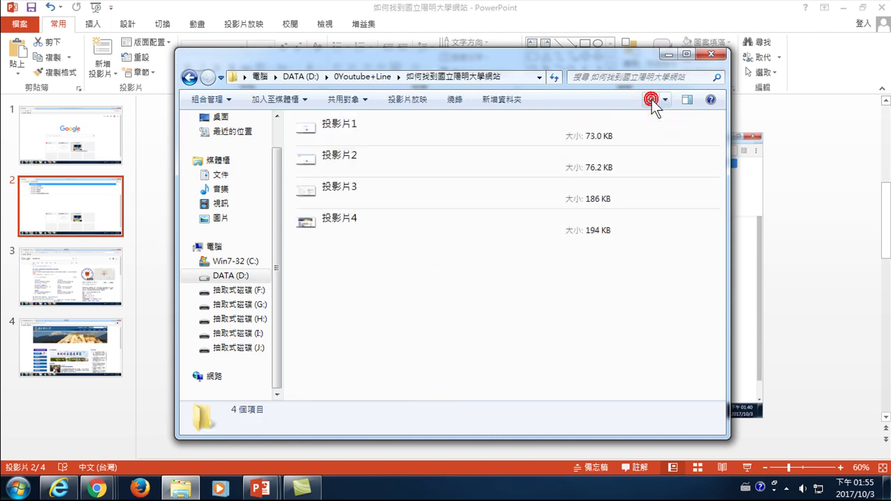
{"action": "left_click", "coordinate": [652, 101]}
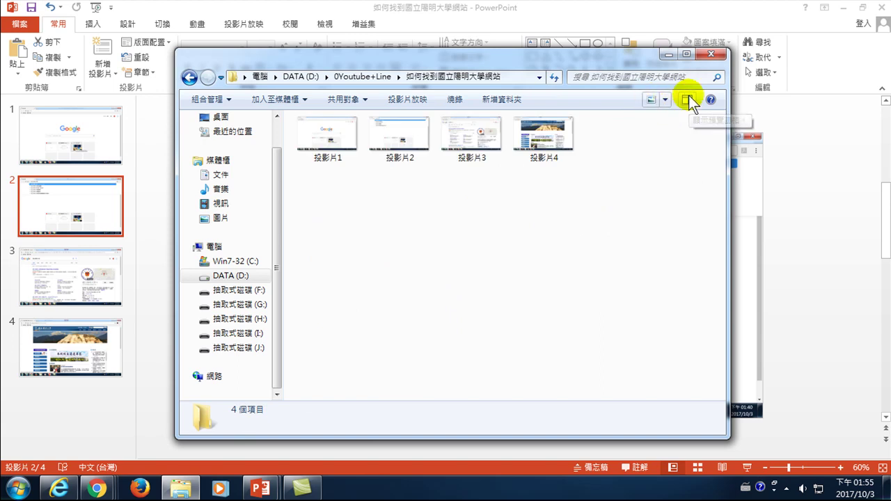